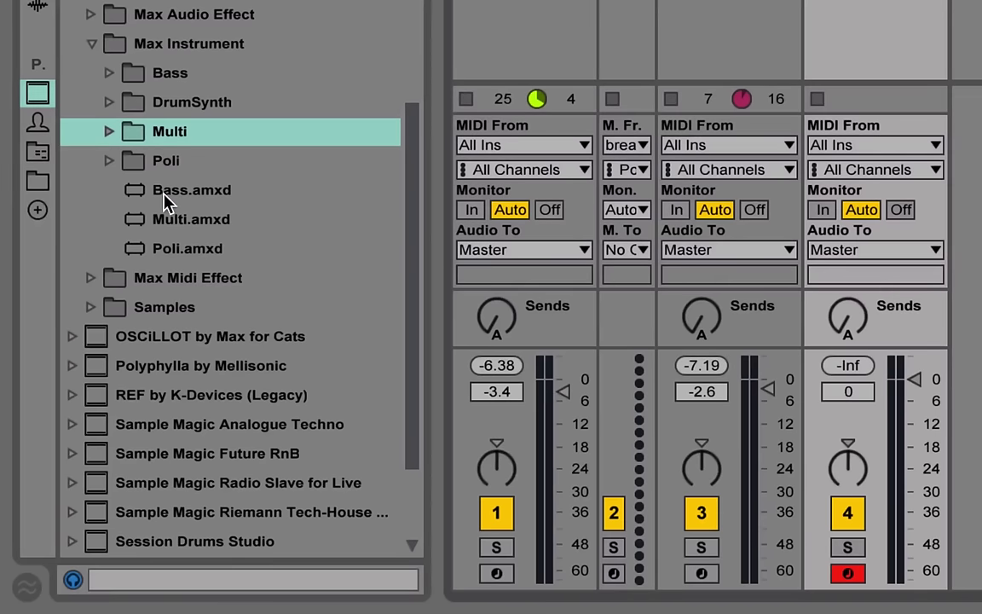
- Load Multi onto the track and step through all six of its synth modes
double_click(160, 229)
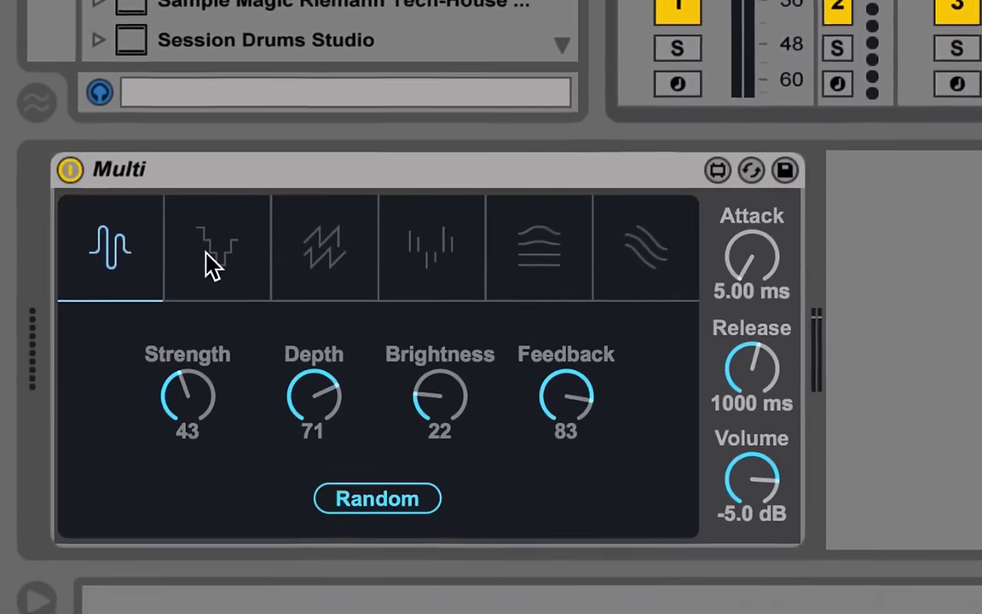
click(196, 477)
click(291, 477)
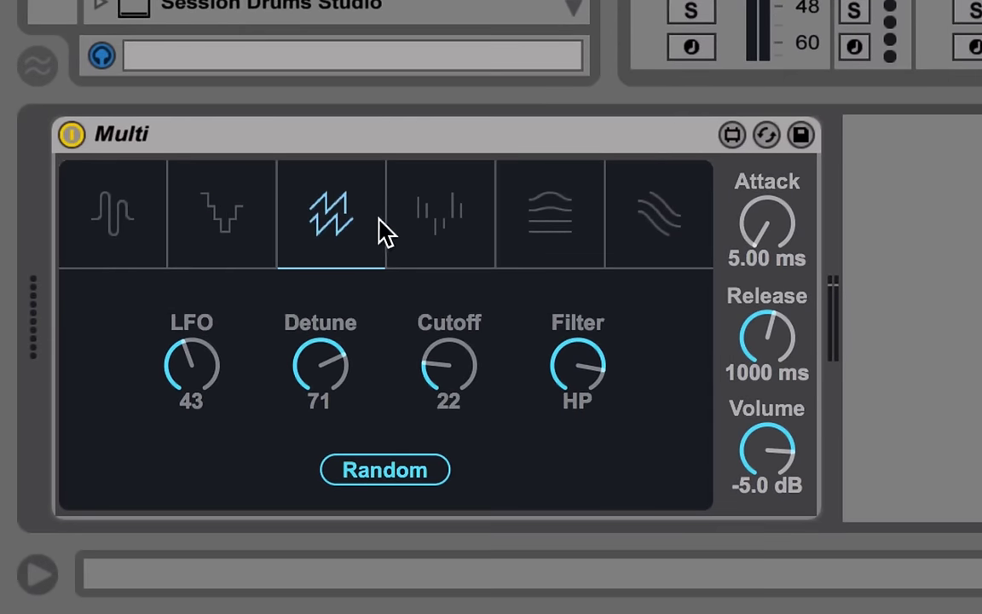
click(447, 217)
click(537, 219)
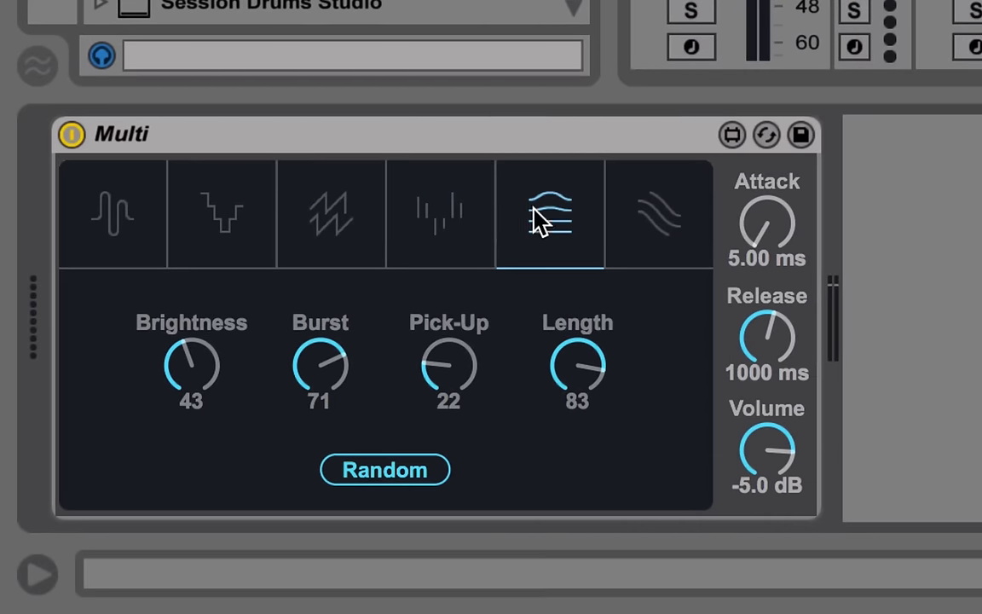
click(653, 231)
- Return to the first mode, revisit the second and third, then settle on the first
click(118, 207)
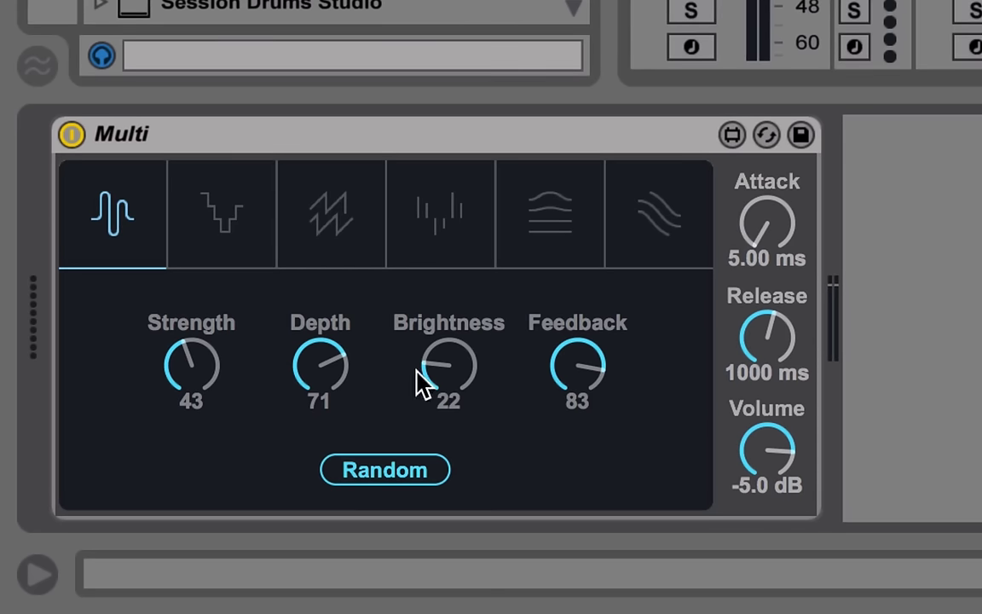
click(245, 212)
click(338, 217)
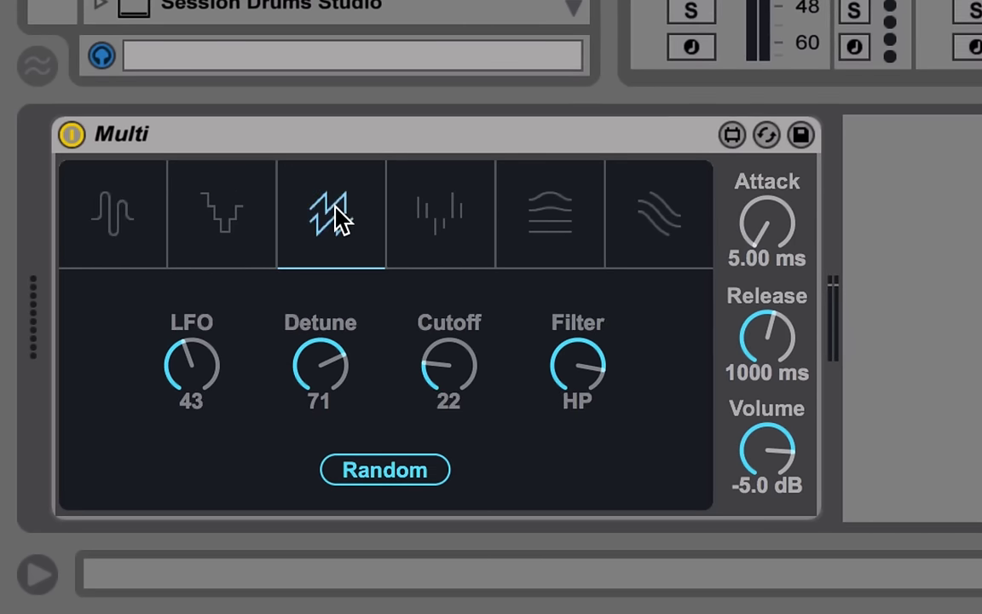
click(112, 212)
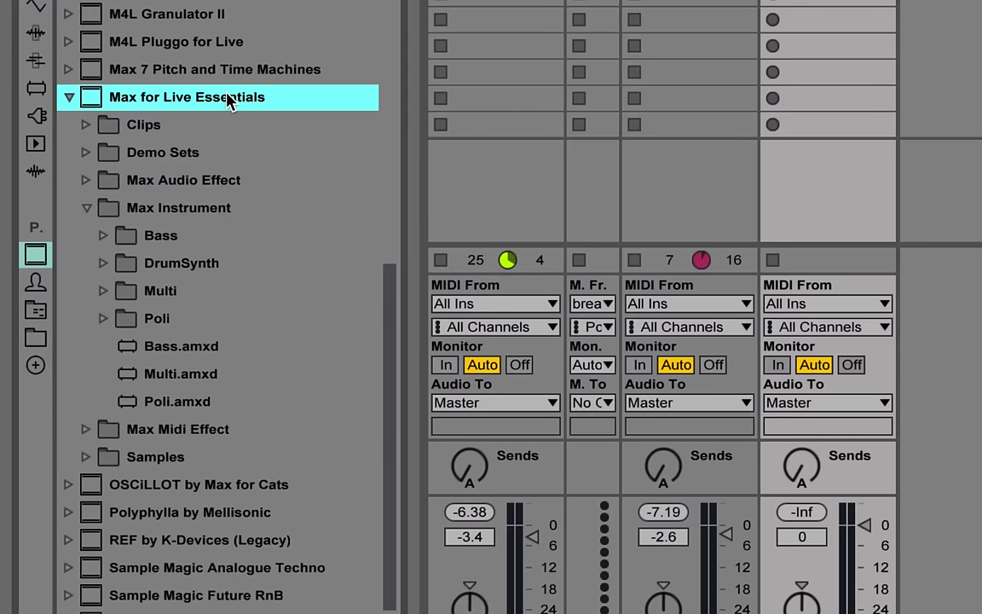
- Show the Max for Live Essentials default lesson and scroll through its Multi page
right_click(230, 101)
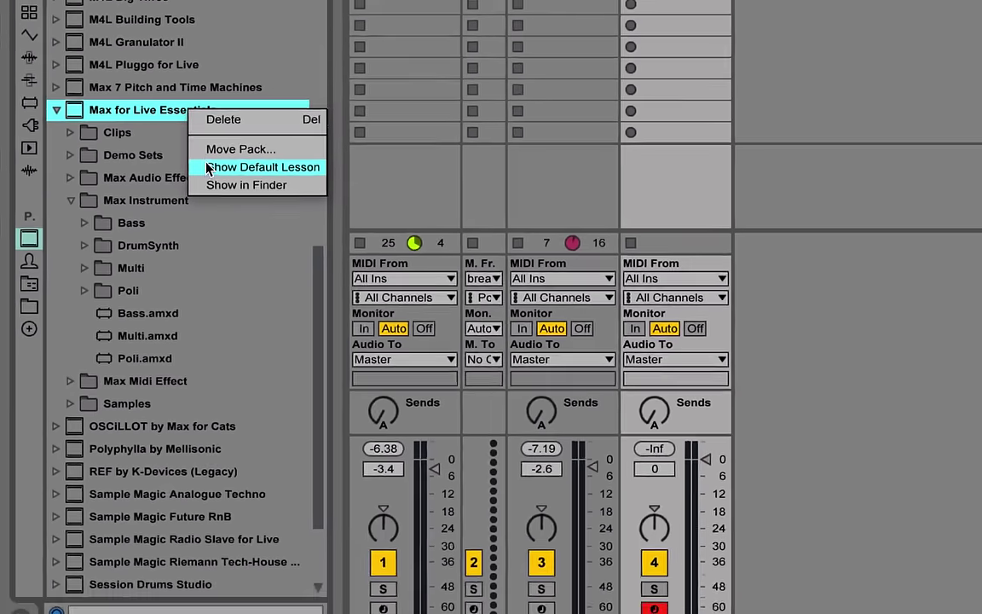
click(256, 165)
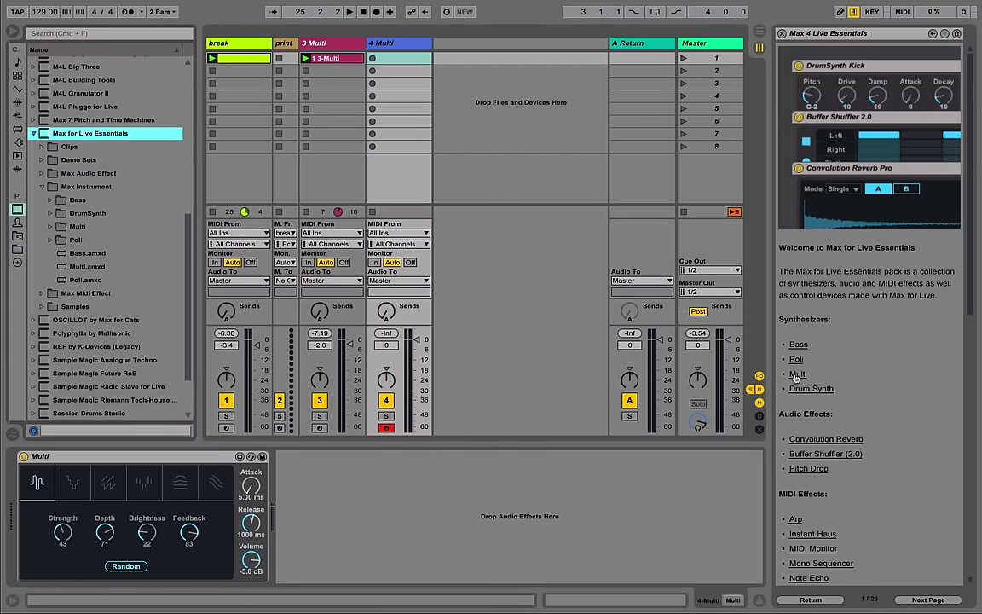
click(797, 374)
scroll(852, 373, down, 4)
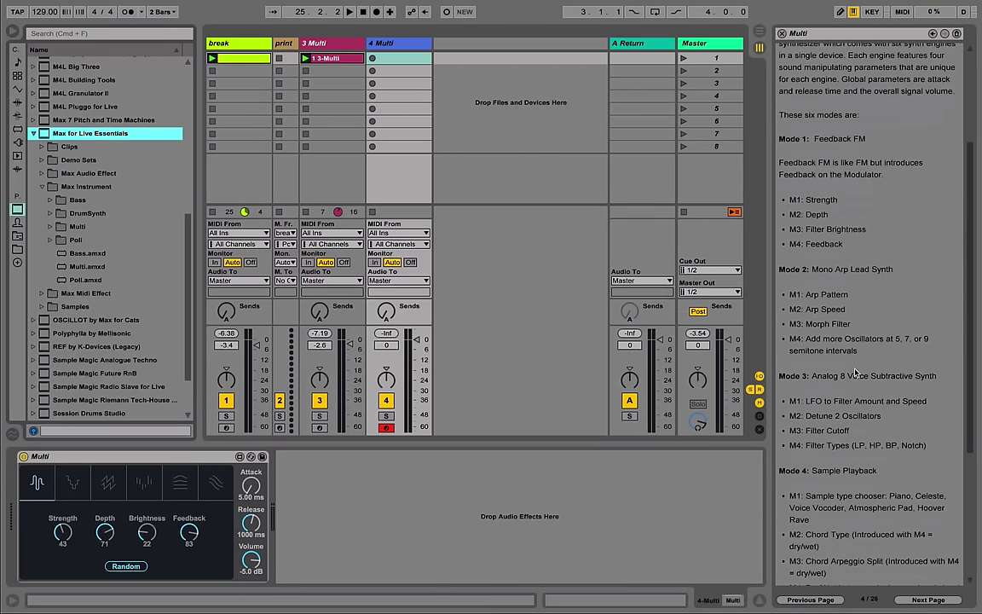
scroll(852, 375, down, 5)
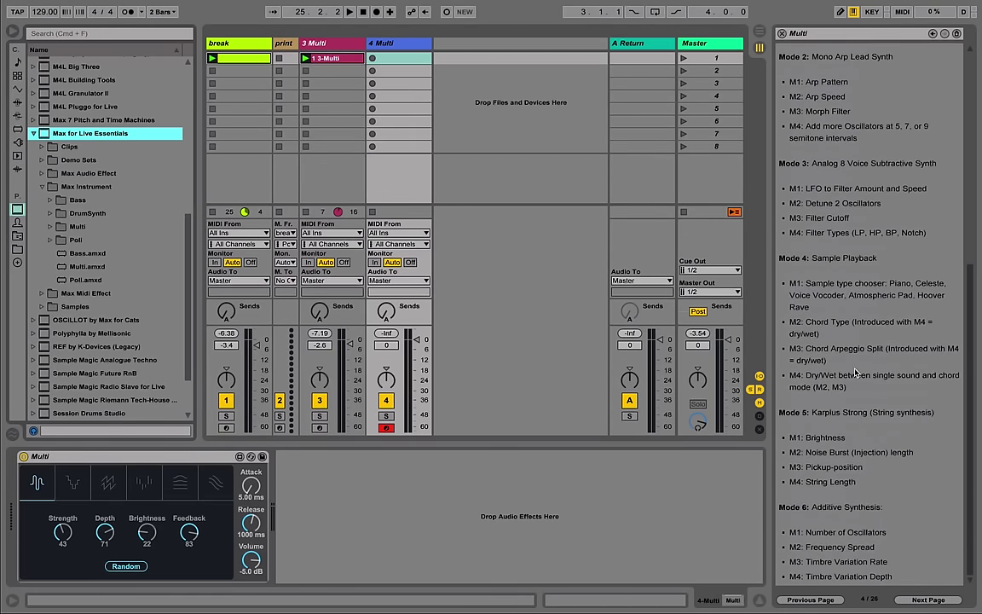
scroll(841, 357, up, 8)
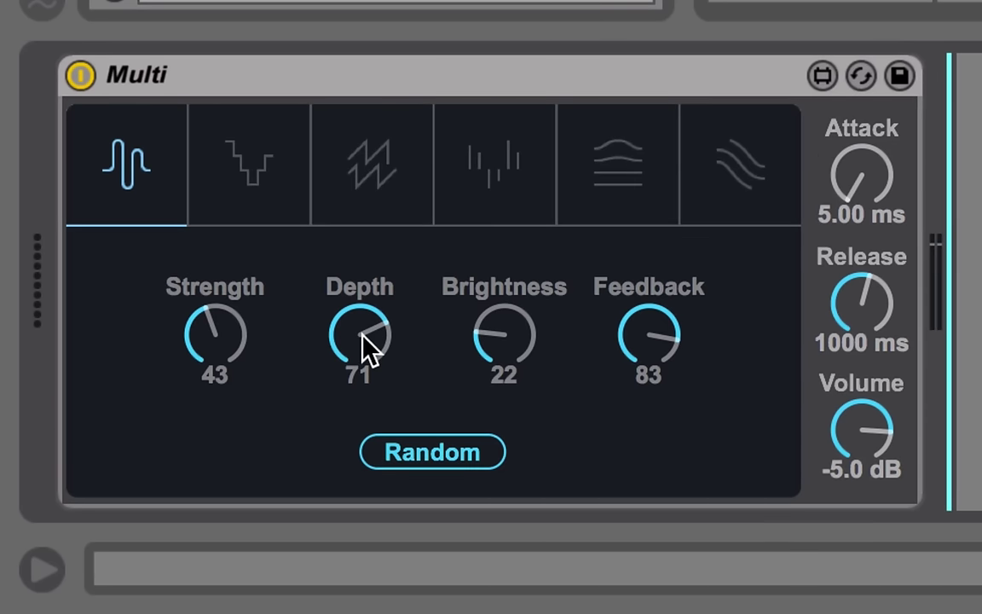
- Lower Depth to 21, then randomise to Strength 19, Depth 91, Brightness 88, Feedback 57
drag(367, 345, 340, 442)
click(424, 452)
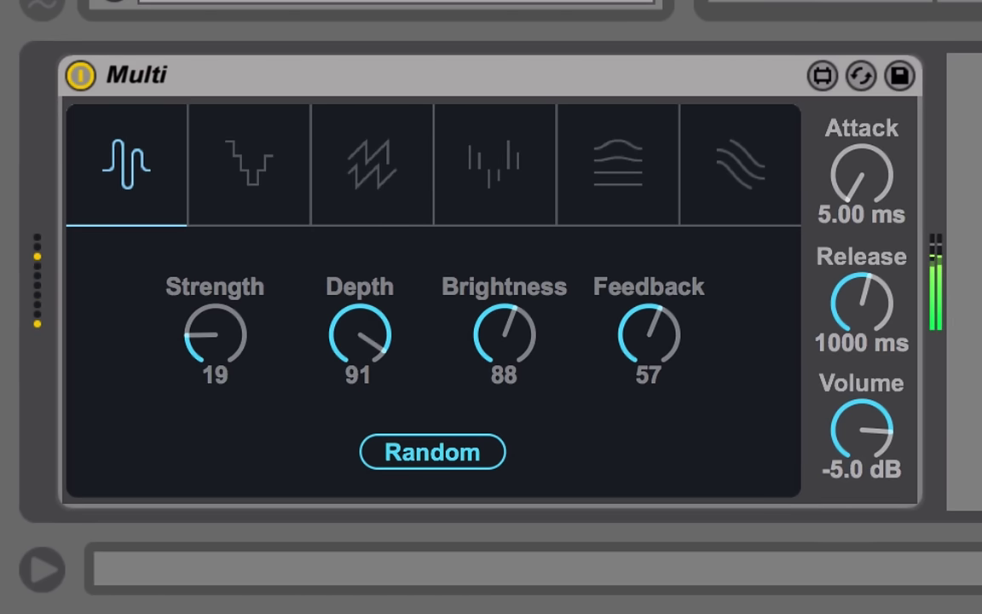
- In the arpeggiated lead mode change Morph from HP to BP, then go to subtractive mode
click(210, 157)
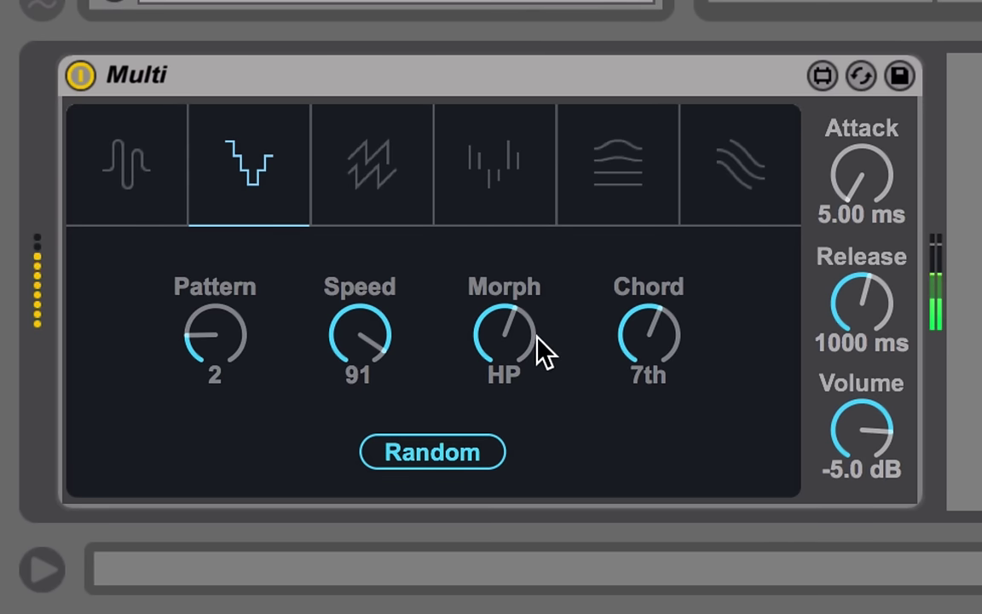
mouse_move(534, 350)
mouse_down()
mouse_move(535, 405)
mouse_move(534, 351)
mouse_up()
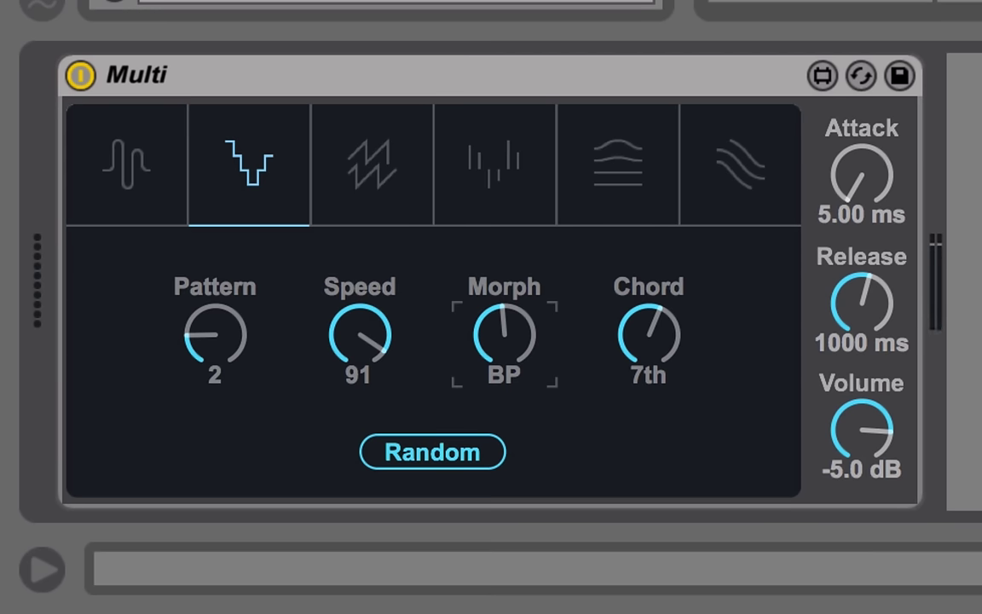
click(384, 168)
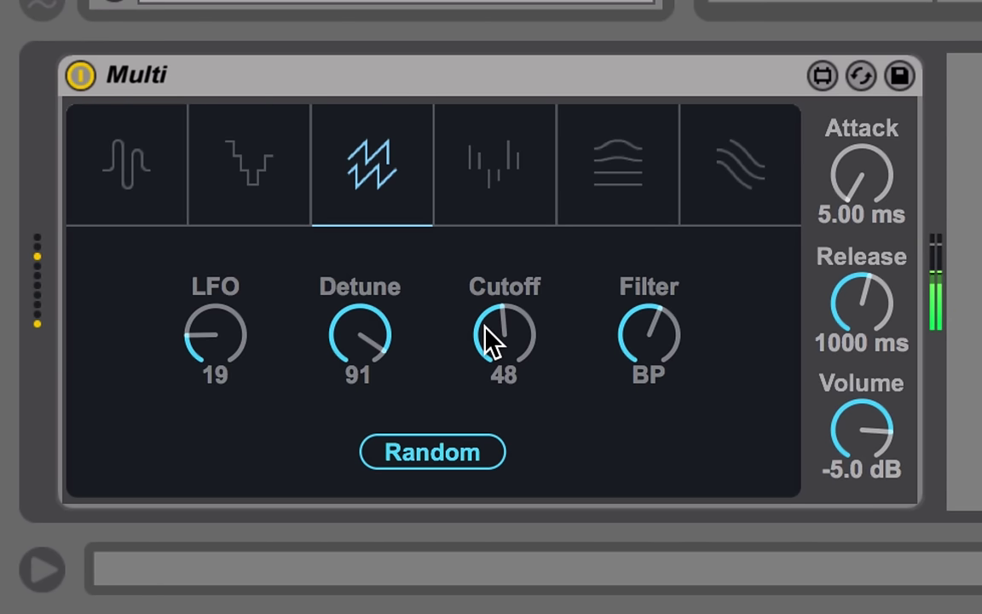
- Adjust the subtractive knobs to end at LFO 0, Detune 51 and Cutoff 41
drag(485, 326, 485, 298)
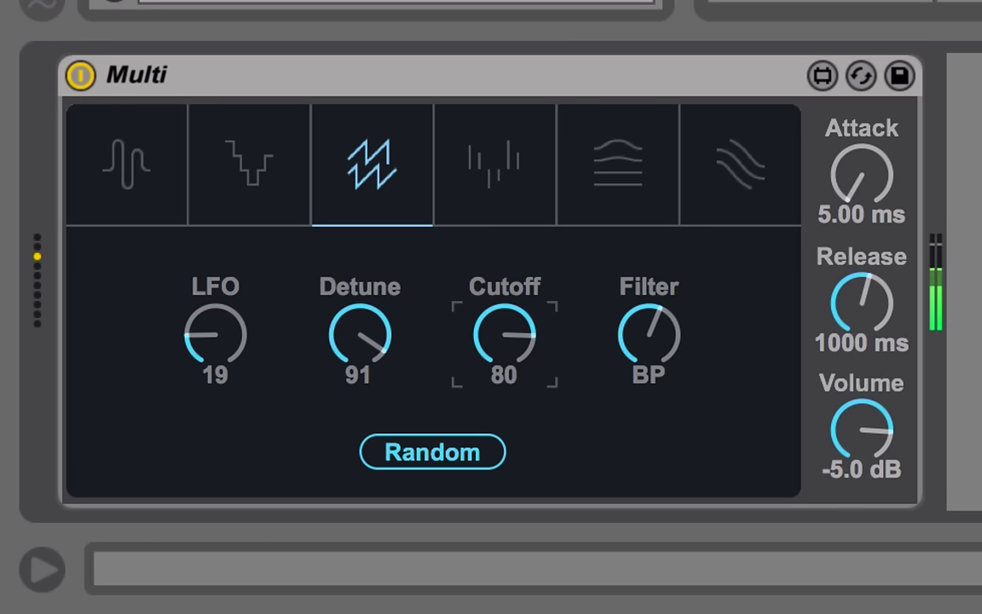
drag(350, 314, 350, 347)
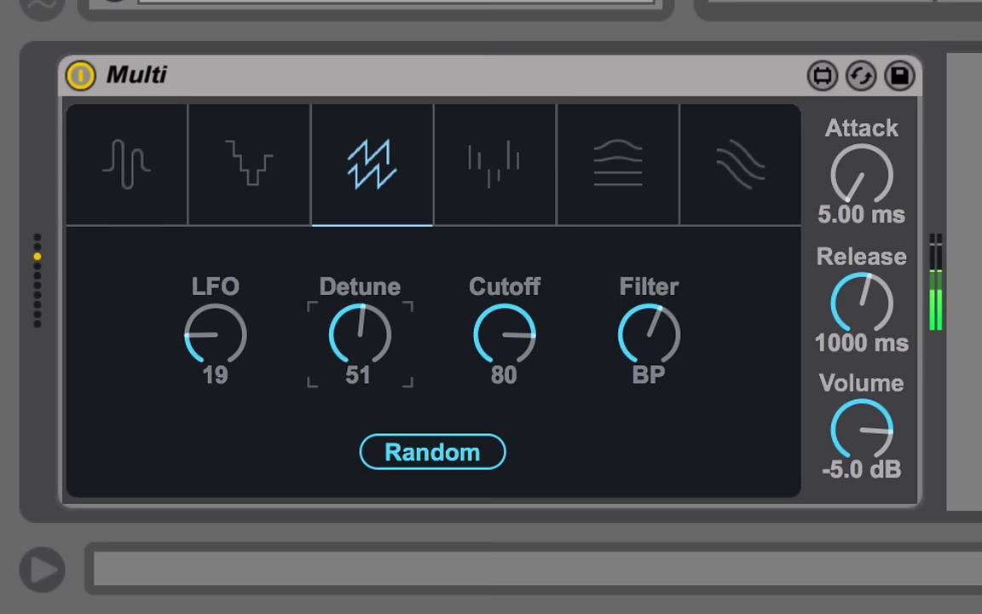
drag(201, 358, 201, 379)
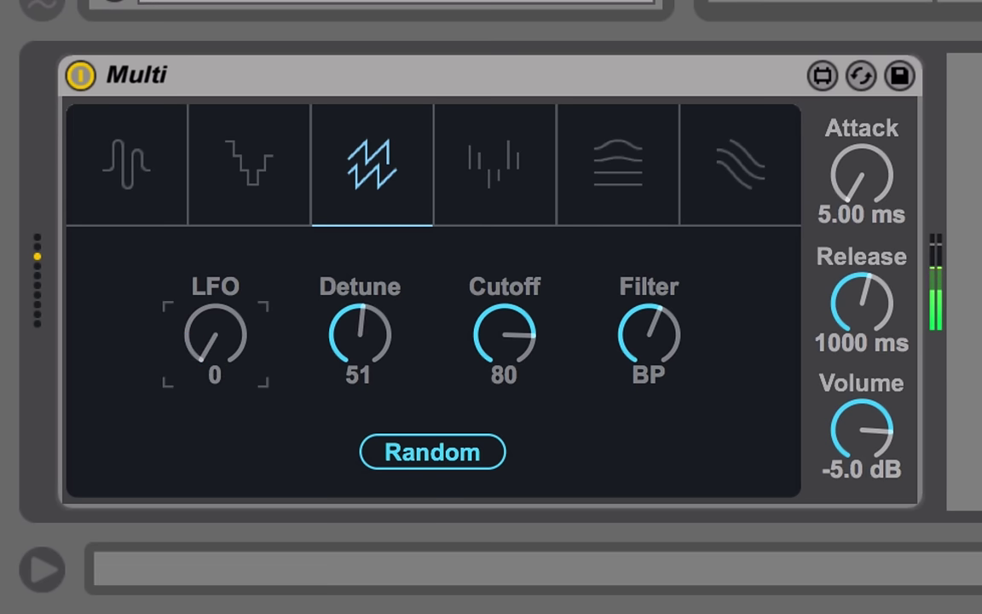
drag(495, 350, 495, 384)
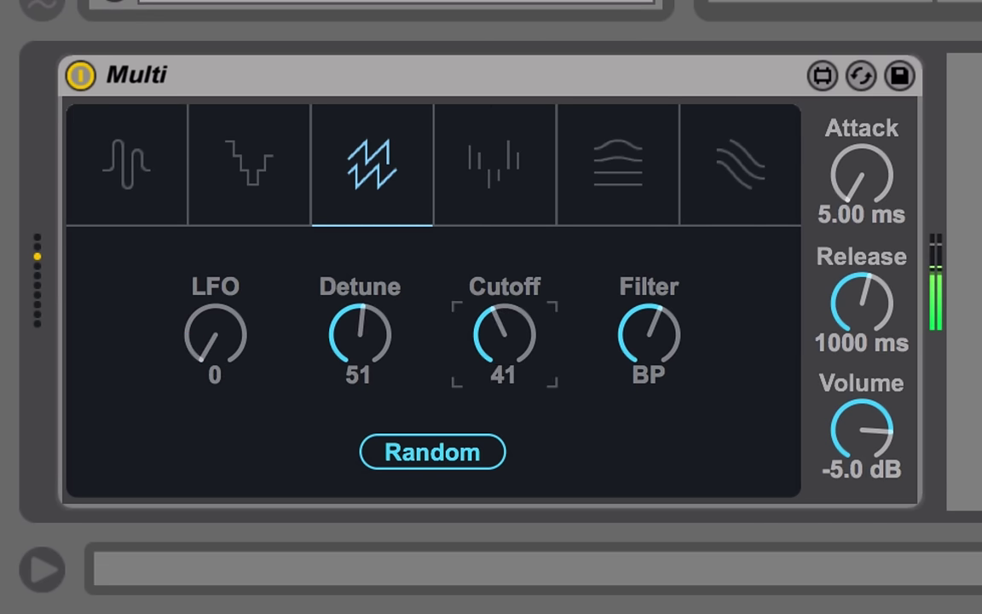
- In sample playback mode, lower Split to 21 and step the sample from Piano to Hoover
click(519, 152)
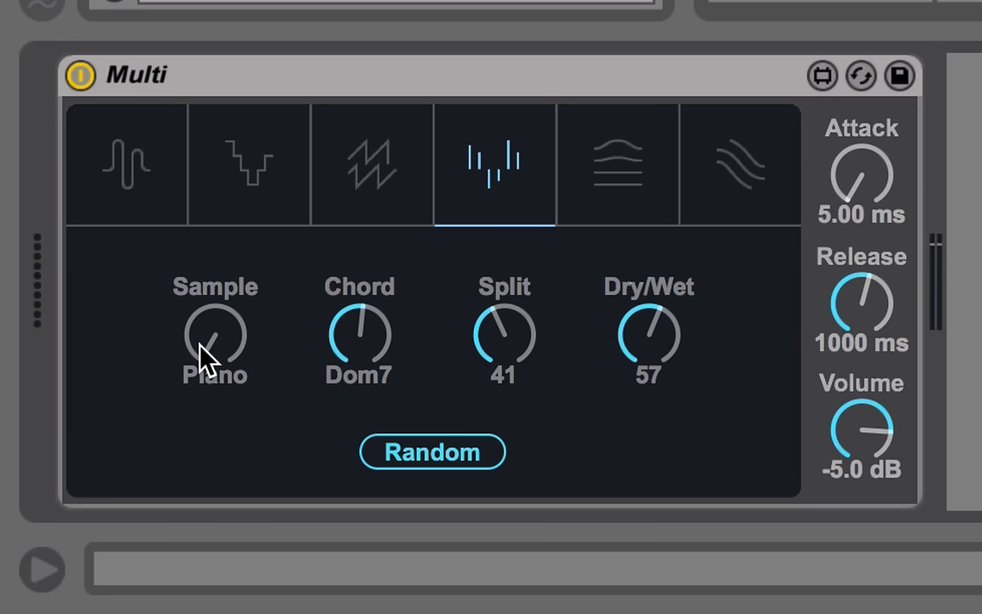
mouse_move(205, 342)
mouse_down()
mouse_move(204, 328)
mouse_move(205, 341)
mouse_up()
drag(515, 315, 516, 332)
mouse_move(204, 325)
mouse_down()
mouse_move(204, 311)
mouse_move(211, 337)
mouse_up()
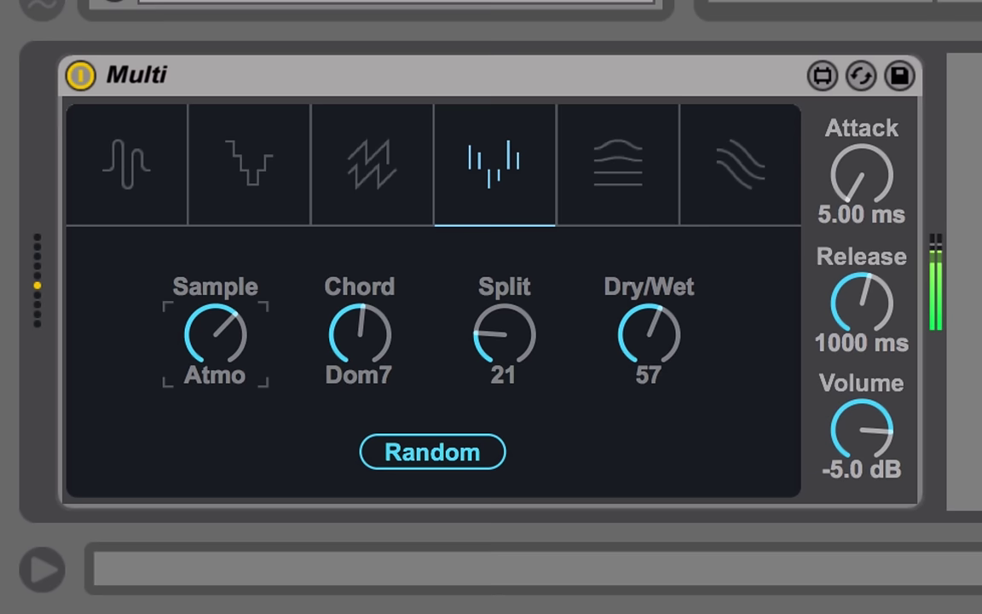
mouse_move(212, 335)
mouse_down()
mouse_move(211, 326)
mouse_move(212, 335)
mouse_up()
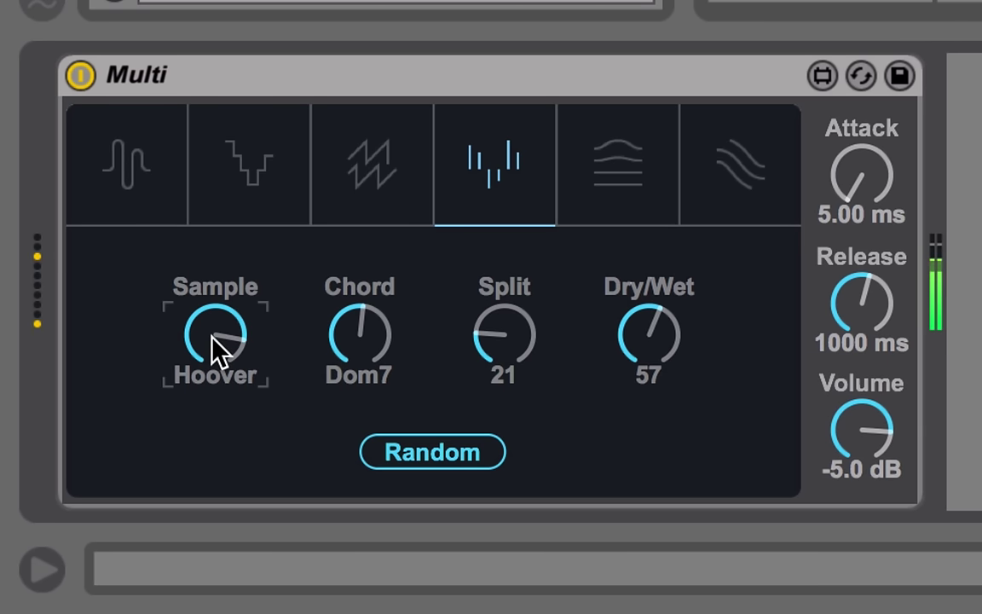
- Set the sample back to Piano and the chord to Min9, then reset Split to 0
drag(220, 320, 220, 349)
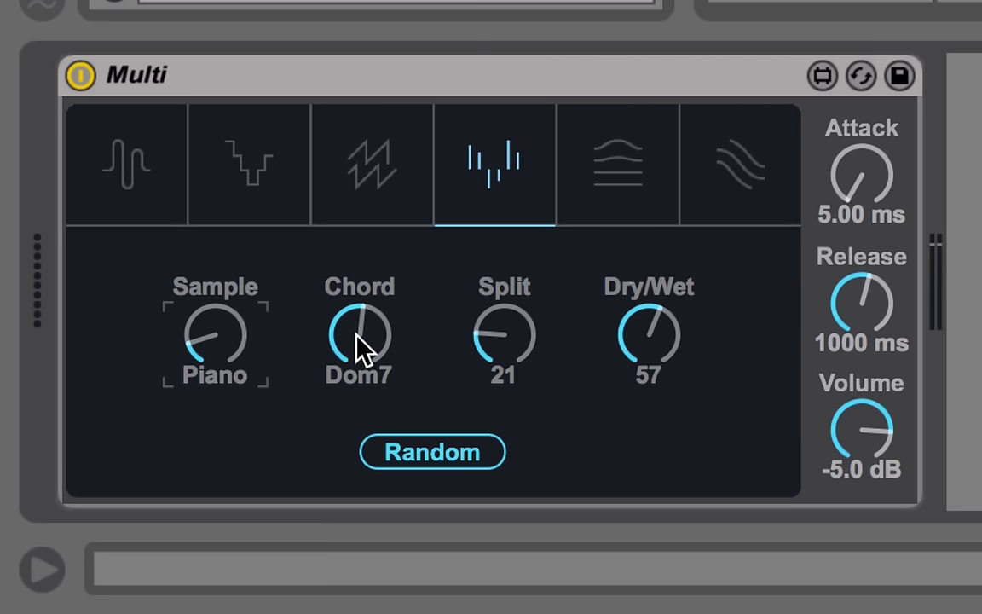
drag(362, 345, 365, 324)
drag(507, 344, 506, 370)
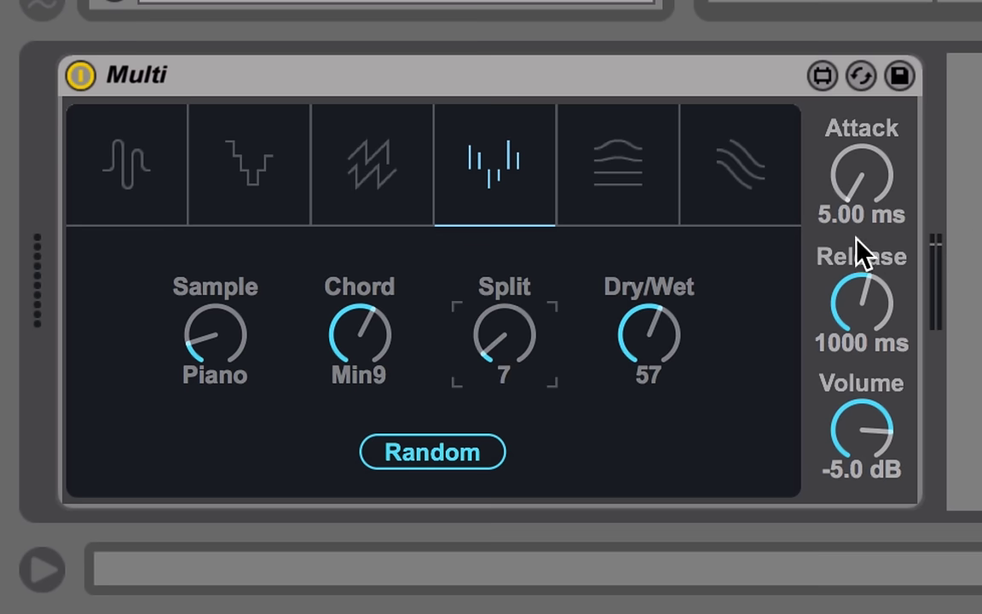
key(Delete)
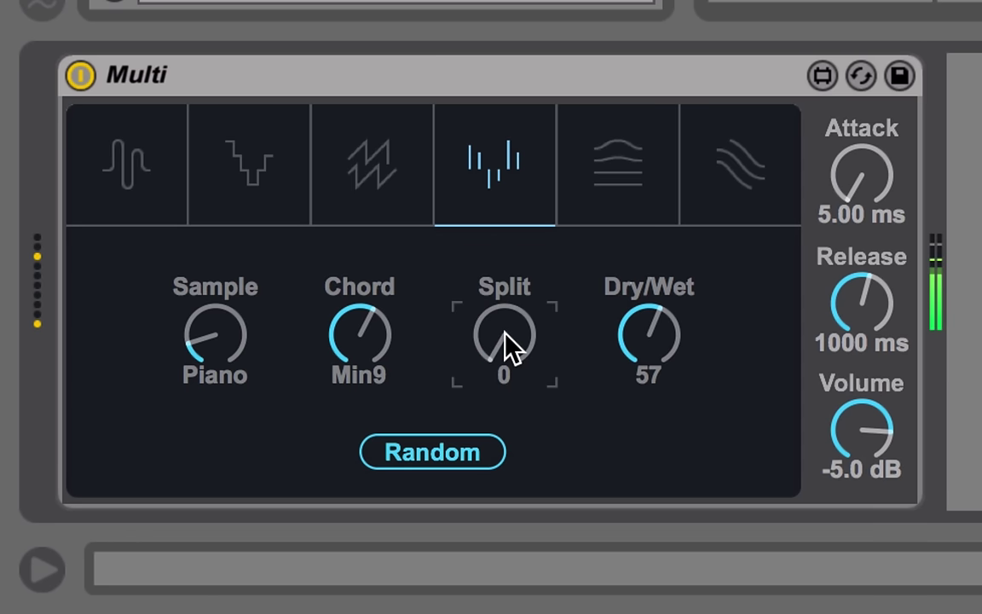
- Raise and trim the Split knob until it settles at 16
drag(504, 333, 504, 299)
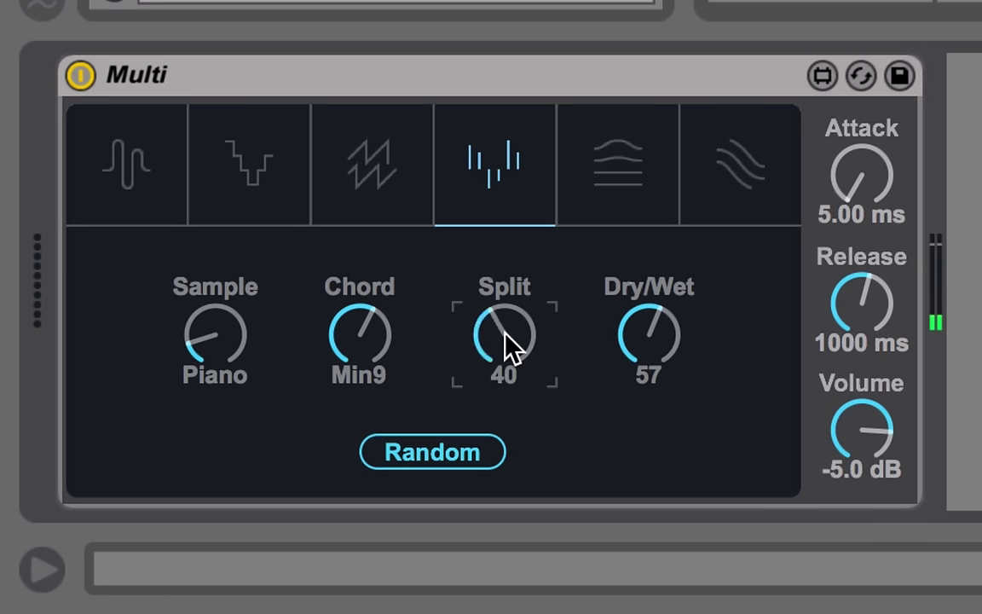
drag(509, 345, 502, 333)
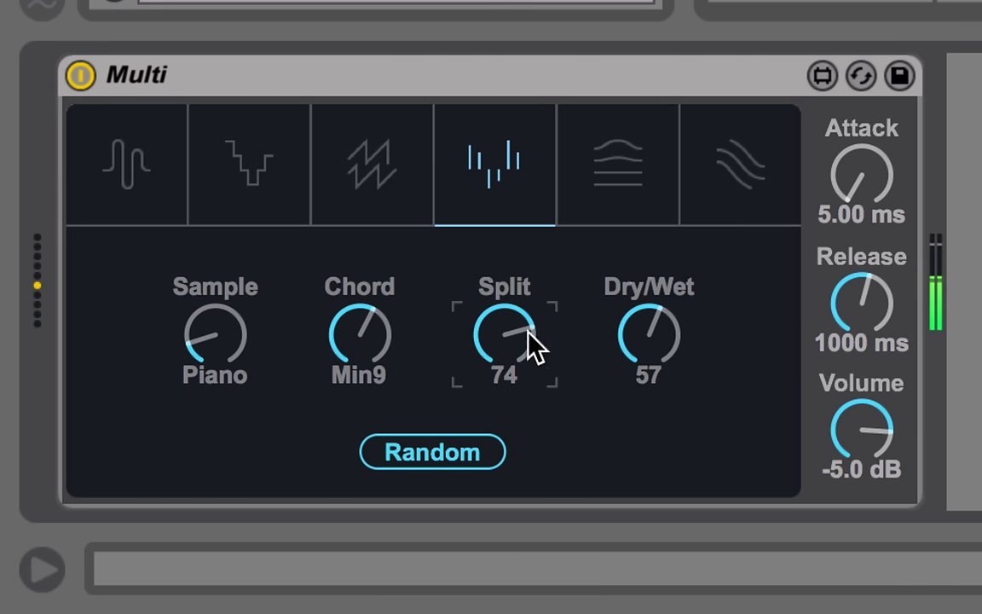
drag(533, 344, 519, 323)
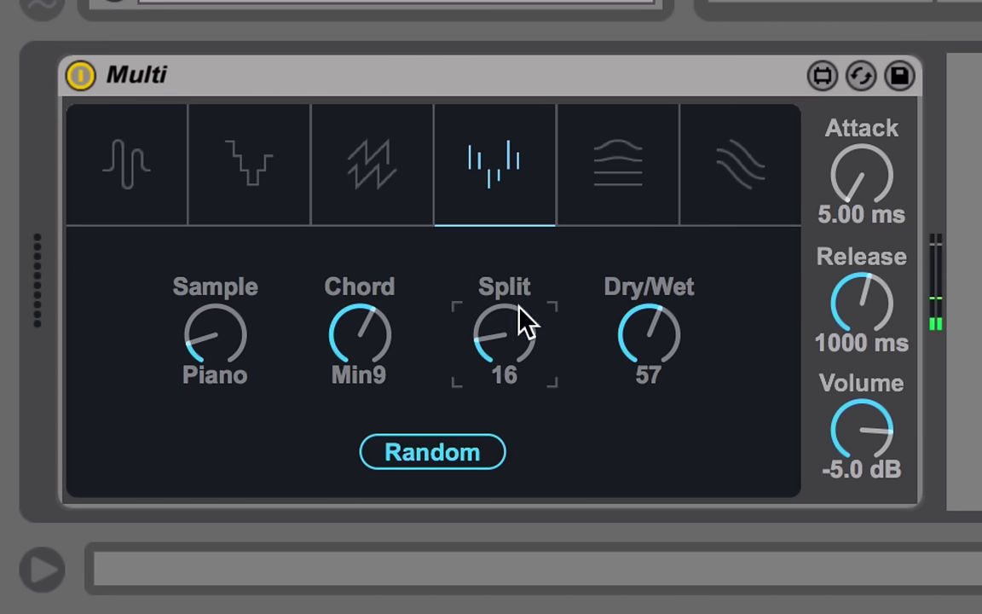
click(650, 329)
- Sweep Dry/Wet between 0 and 100, leave it at 36, and switch to the fifth mode
drag(650, 329, 650, 377)
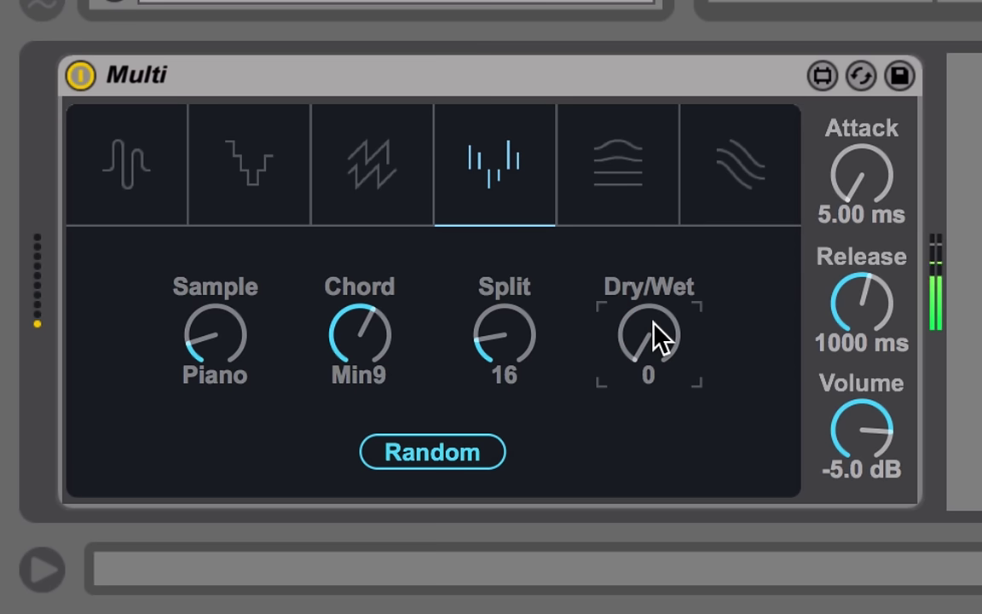
drag(660, 336, 661, 252)
drag(655, 325, 654, 381)
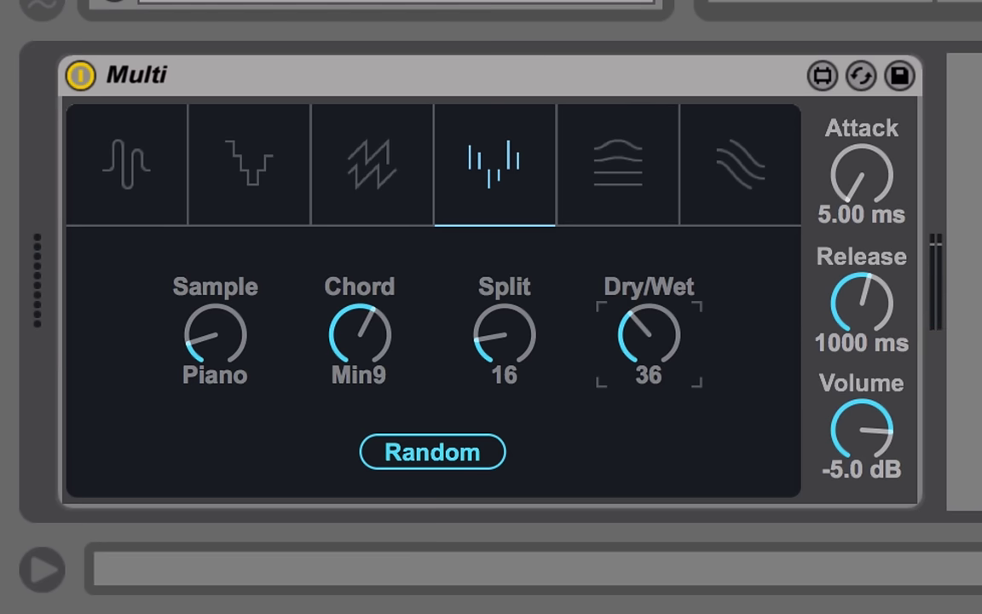
click(629, 158)
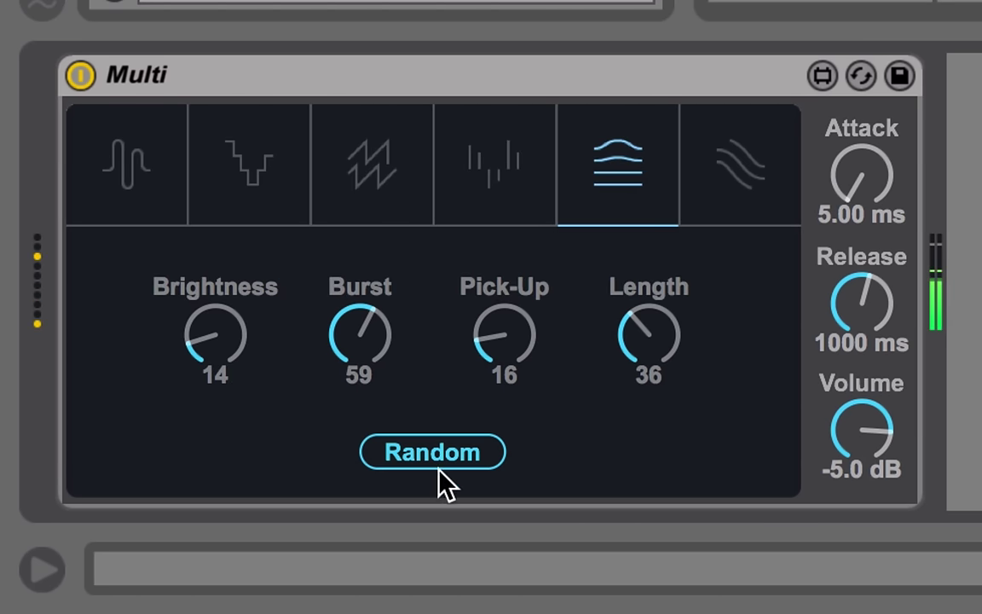
- Raise Brightness to 33, then randomise twice to Brightness 85, Burst 59, Pick-Up 65, Length 40
drag(228, 339, 230, 310)
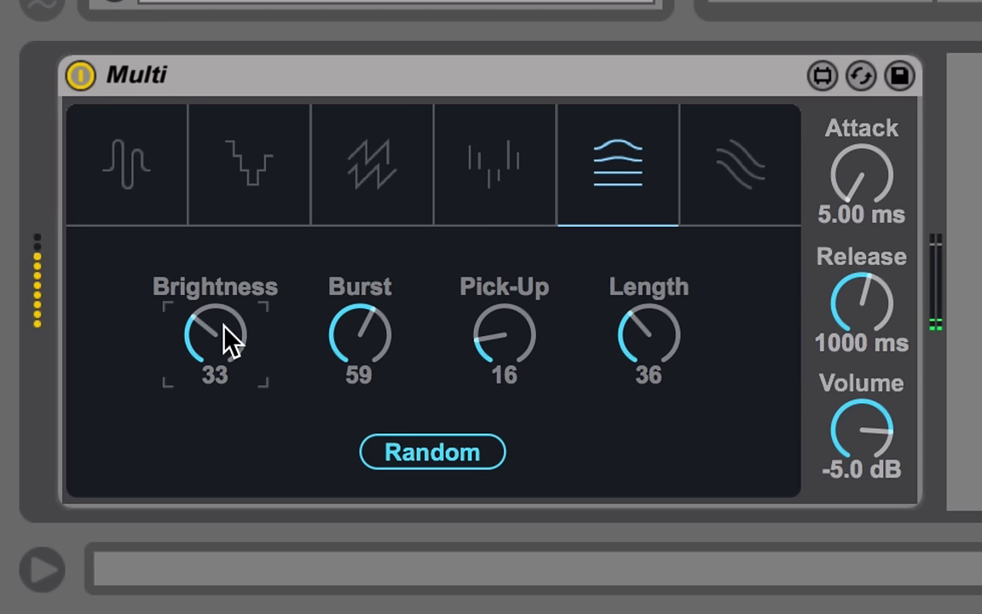
click(422, 453)
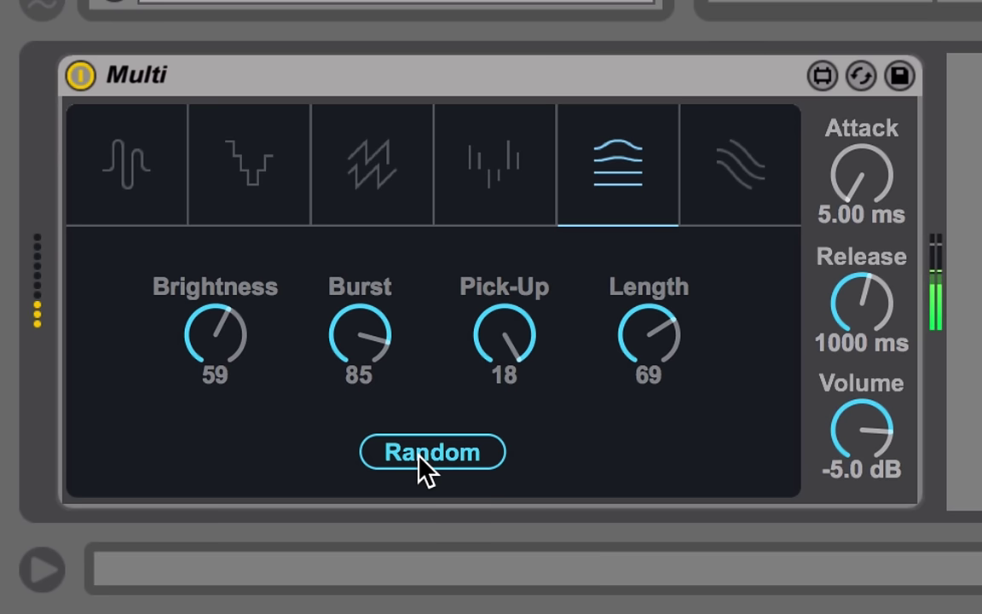
click(418, 455)
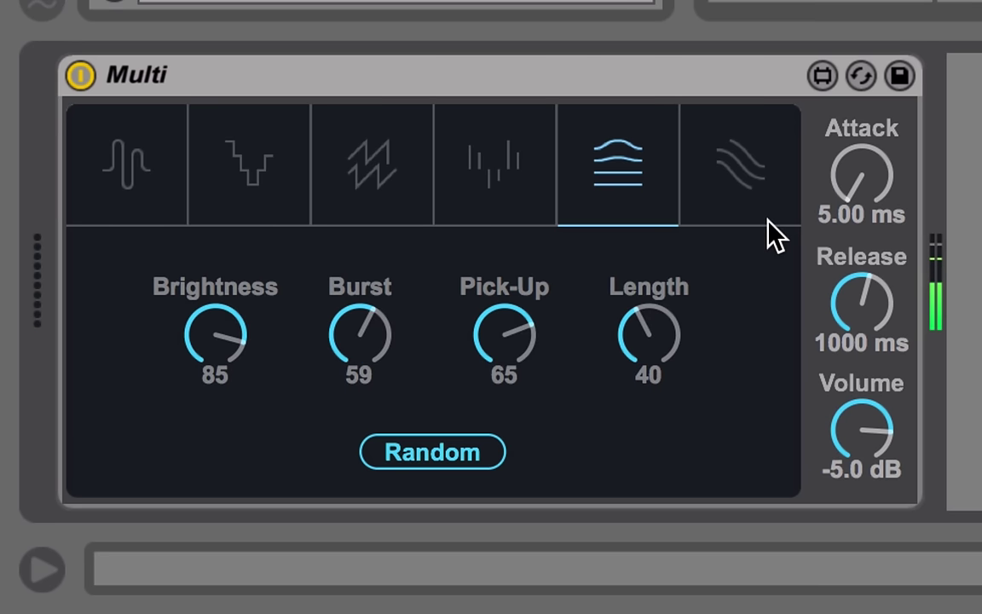
- Go to Multi's sixth mode and randomise it to Richness 84, Spread 84, Rate 64, Depth 38
click(751, 196)
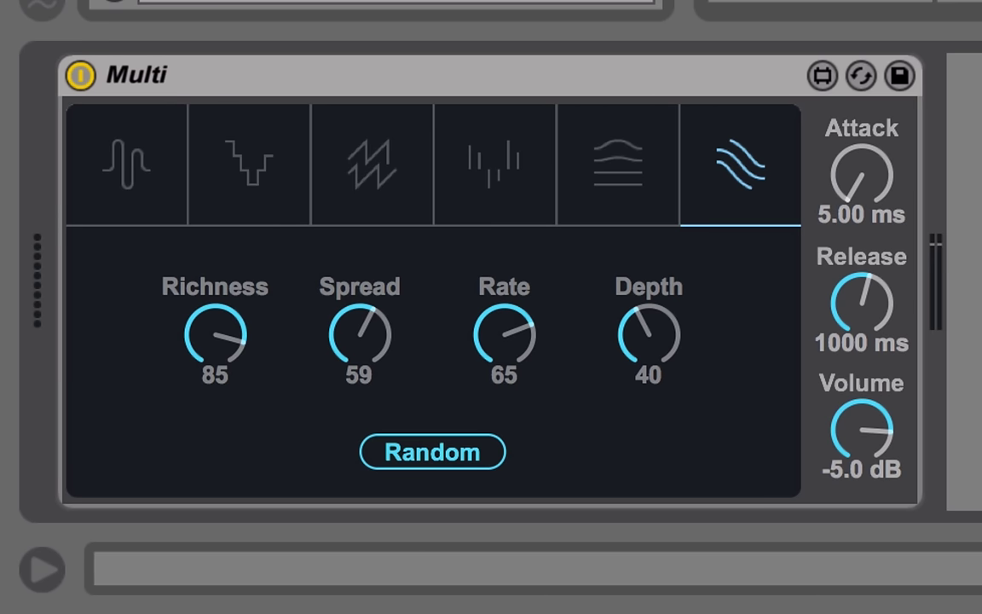
click(473, 437)
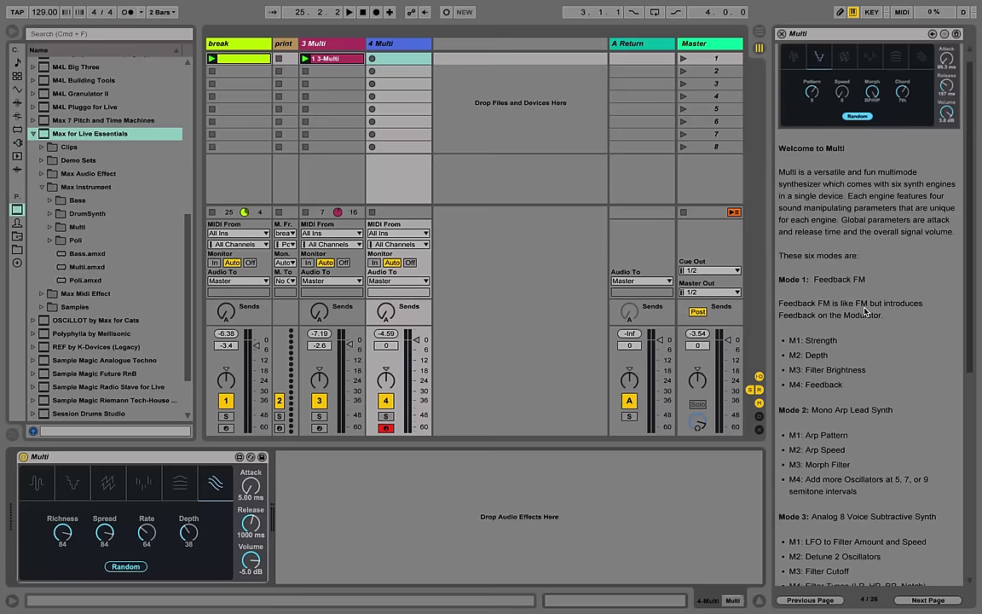
scroll(865, 298, down, 10)
scroll(865, 287, up, 10)
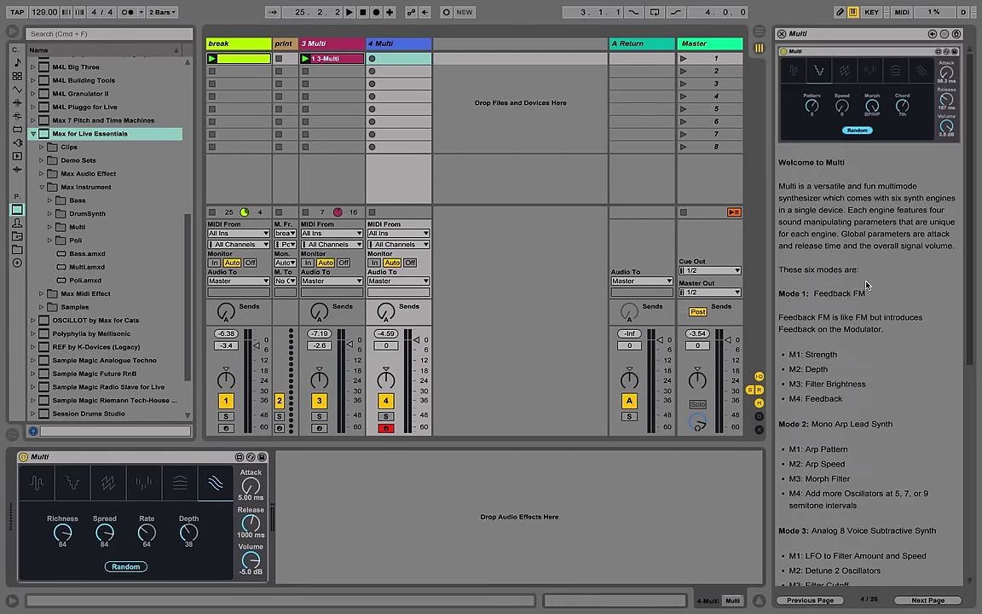
scroll(865, 287, down, 10)
scroll(865, 287, up, 10)
scroll(866, 287, down, 12)
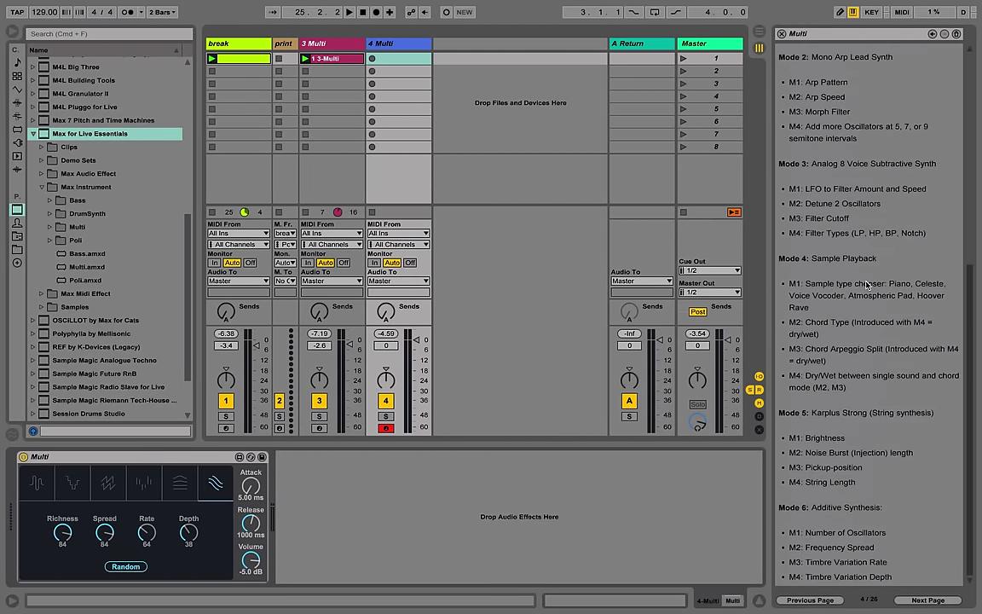
scroll(866, 285, up, 4)
scroll(866, 286, up, 6)
scroll(867, 286, down, 4)
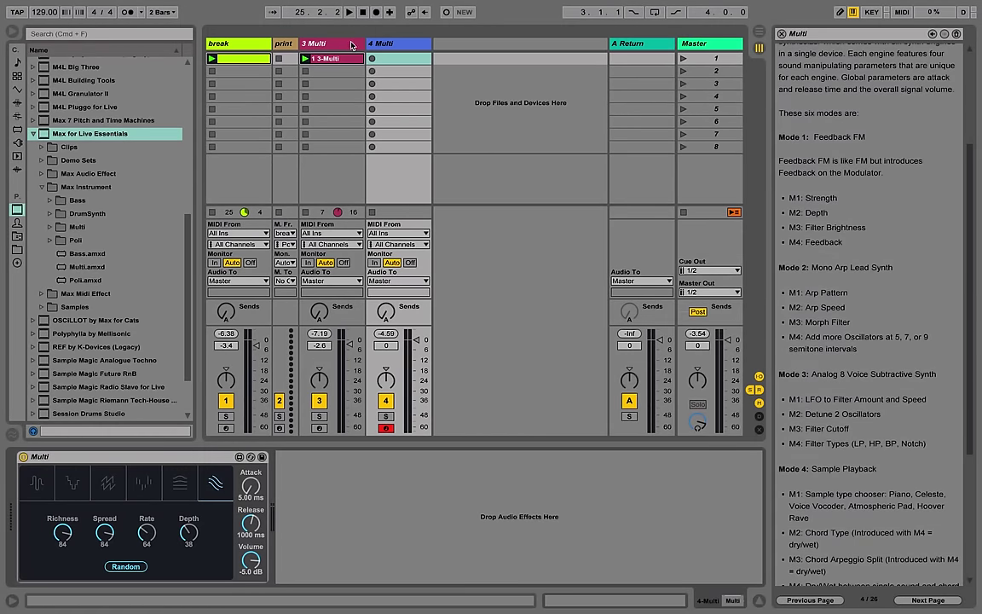
- Show the 3 Multi track's device chain, checking Auto Filter's circuit options but keeping MS2
click(316, 42)
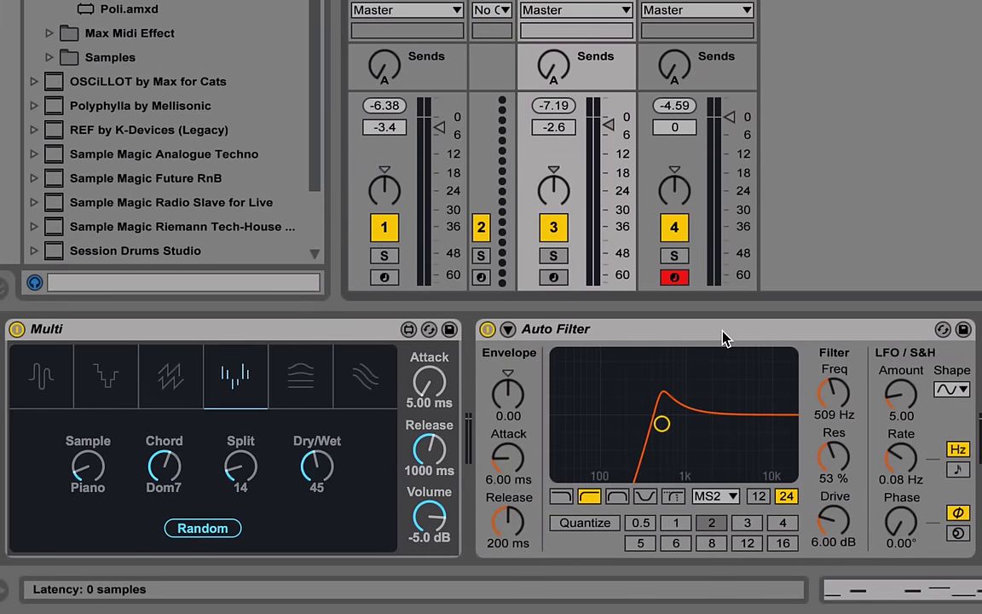
click(706, 503)
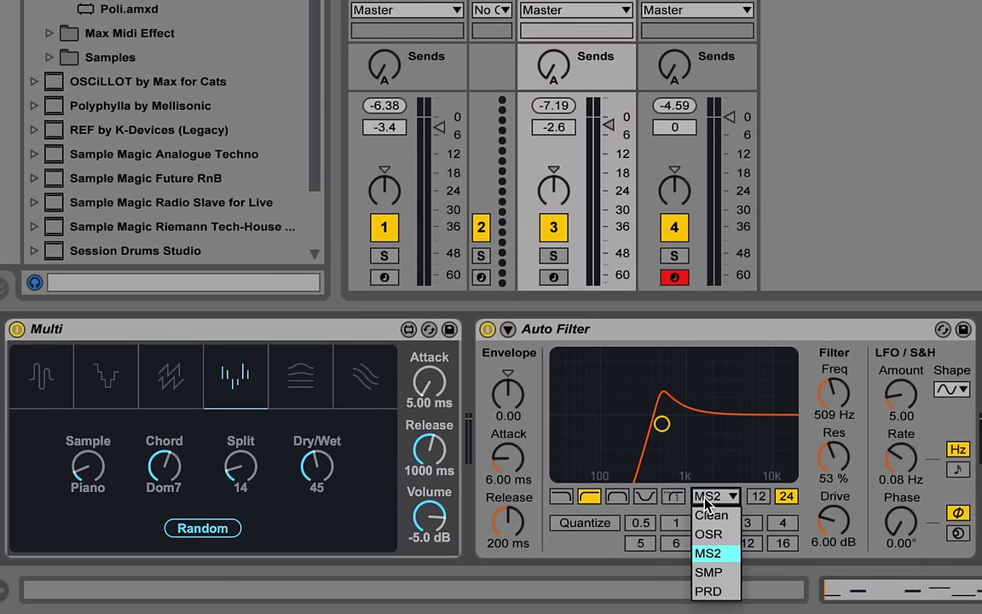
click(705, 503)
scroll(706, 503, right, 8)
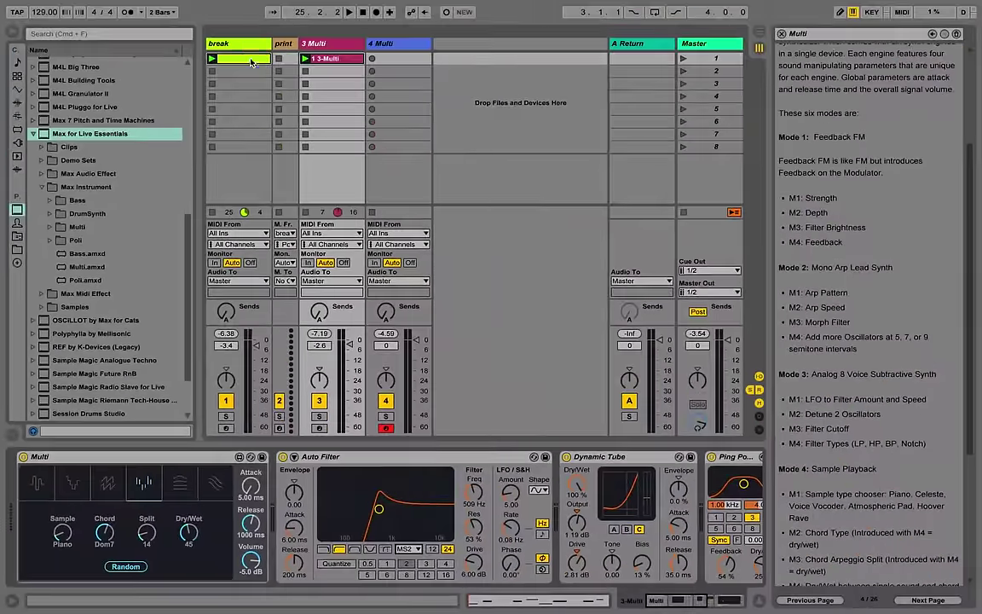
- Inspect the break track's devices, reselect 3 Multi and start the loop playing
click(242, 51)
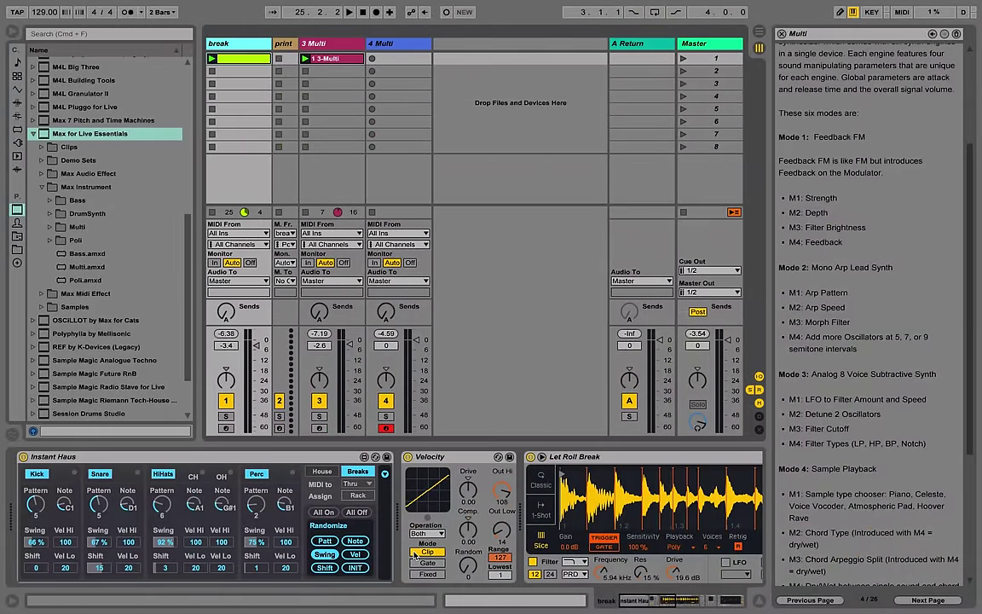
scroll(425, 509, right, 10)
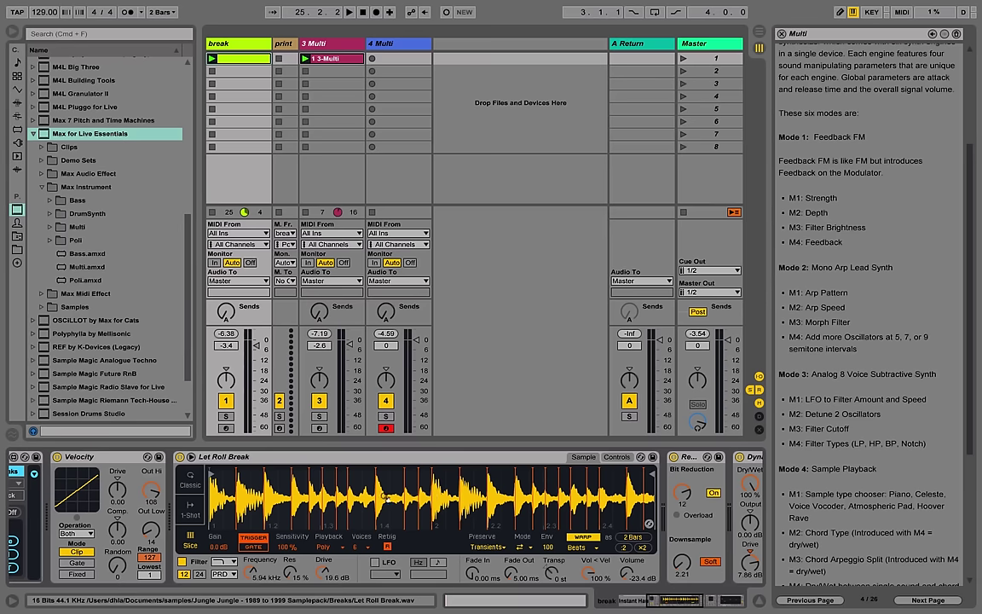
scroll(524, 501, left, 10)
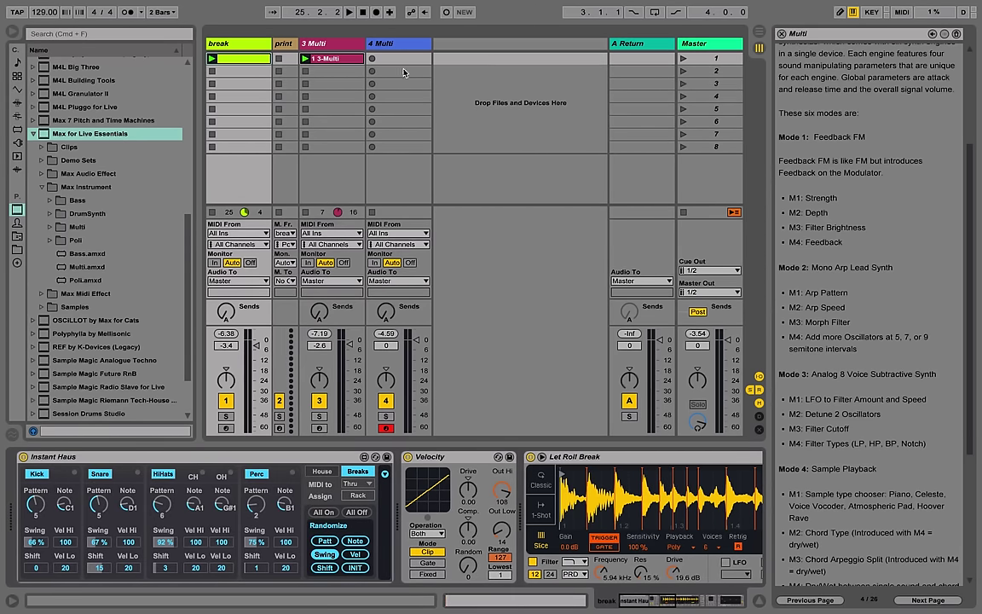
click(340, 46)
key(space)
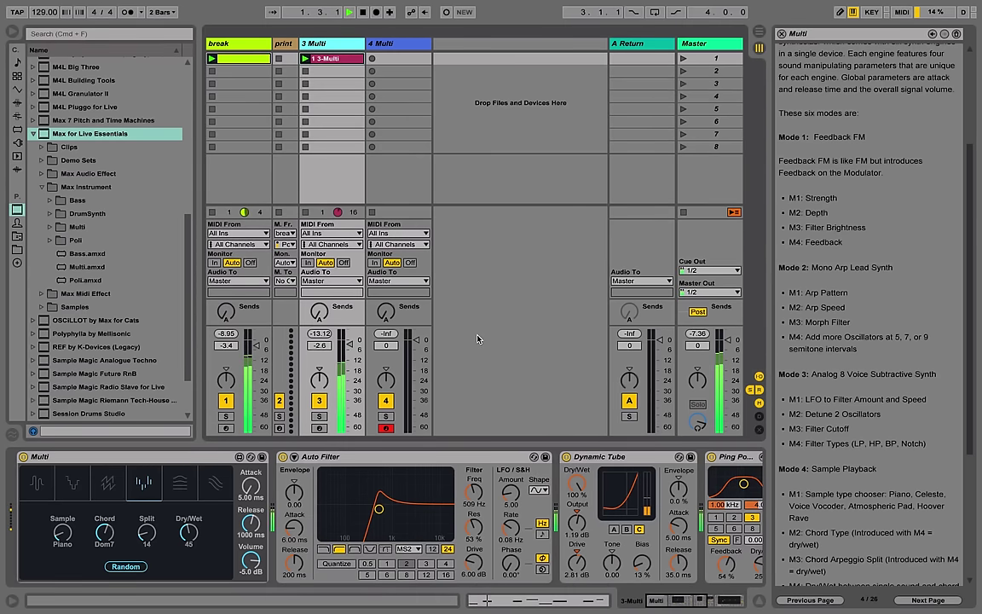